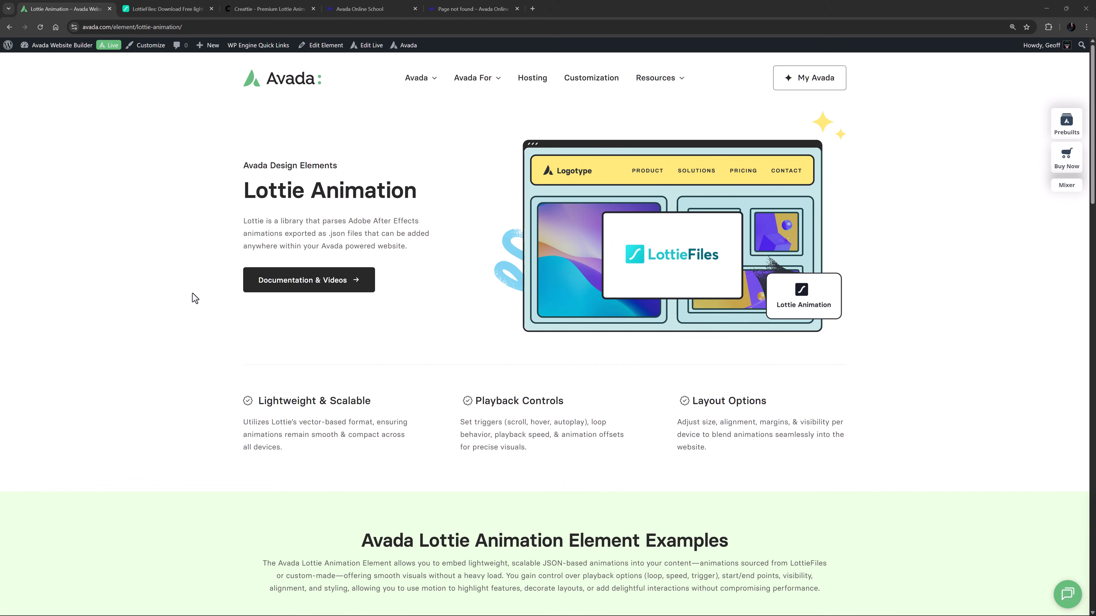
Browse the Lottie Animation element examples and the LottieFiles and Creattie animation libraries.
scroll(192, 294, down, 7)
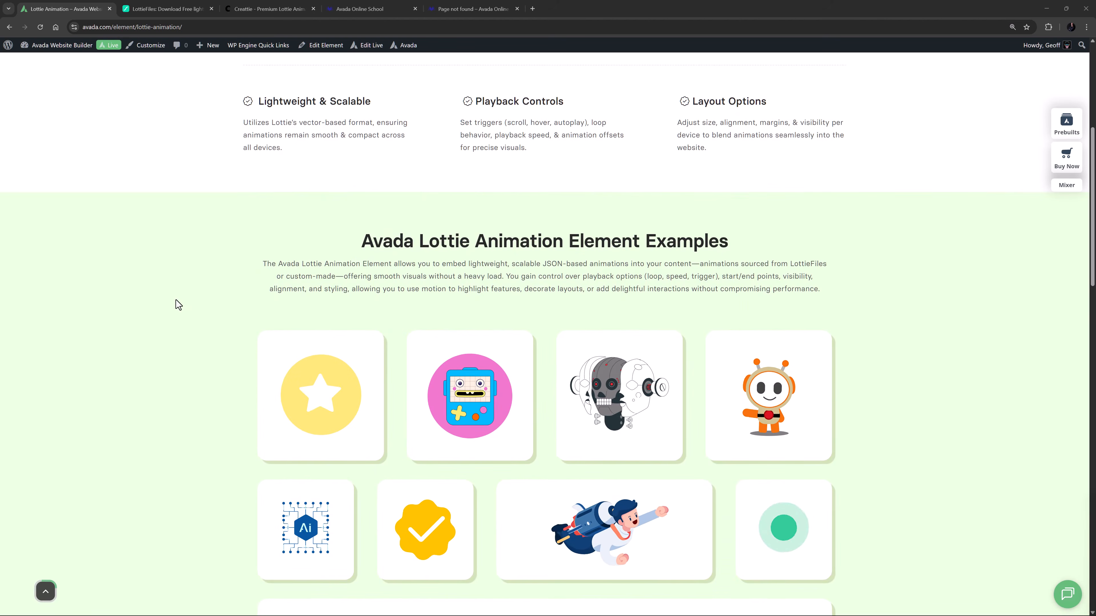
scroll(175, 300, down, 5)
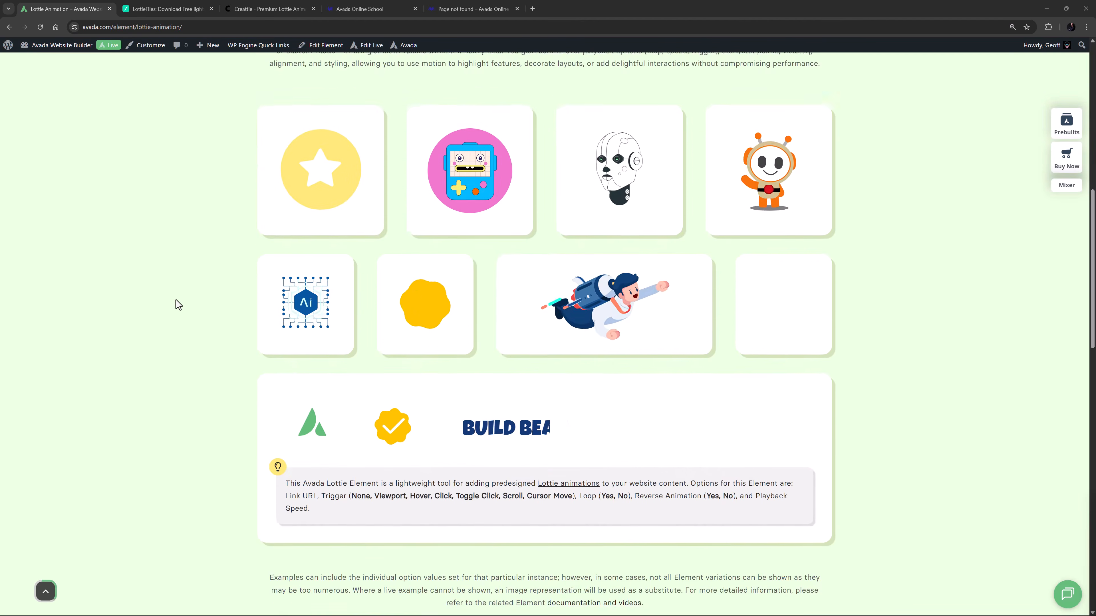
scroll(175, 300, down, 2)
scroll(173, 300, up, 5)
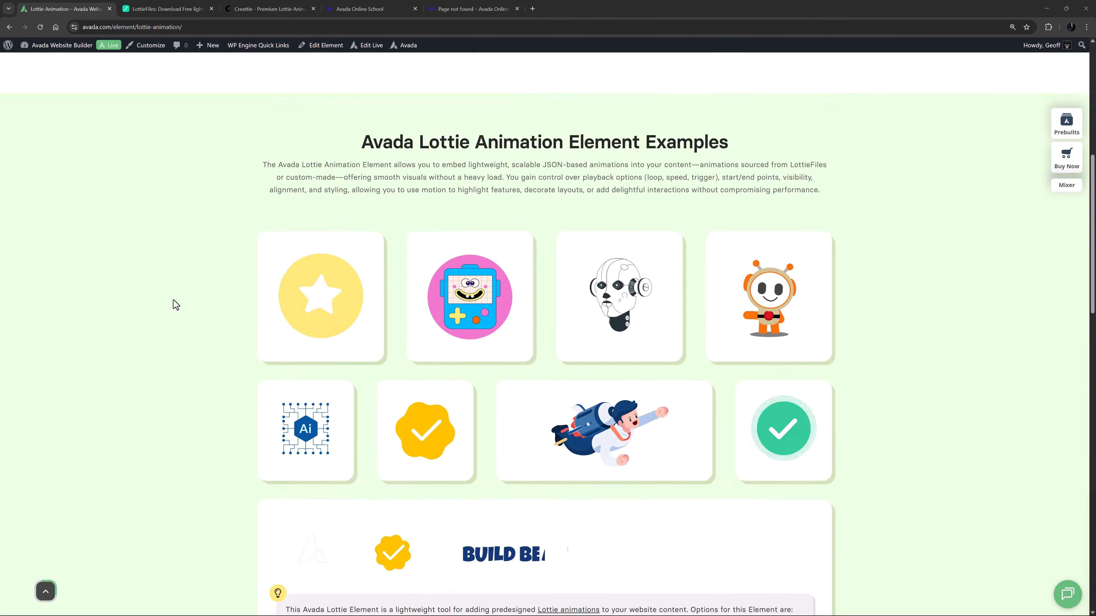
scroll(173, 300, up, 9)
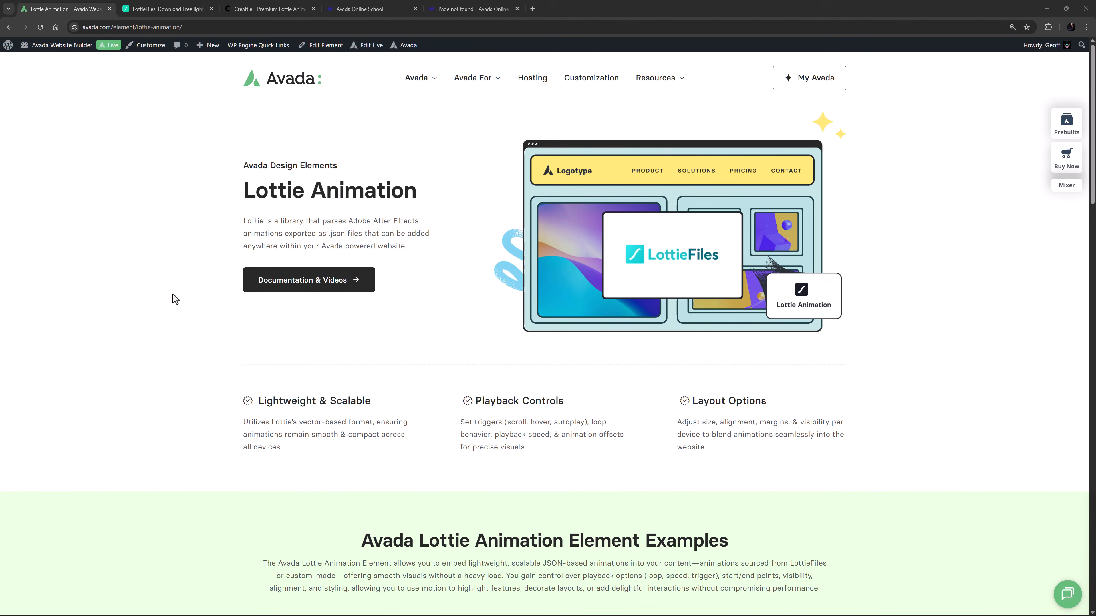
click(163, 6)
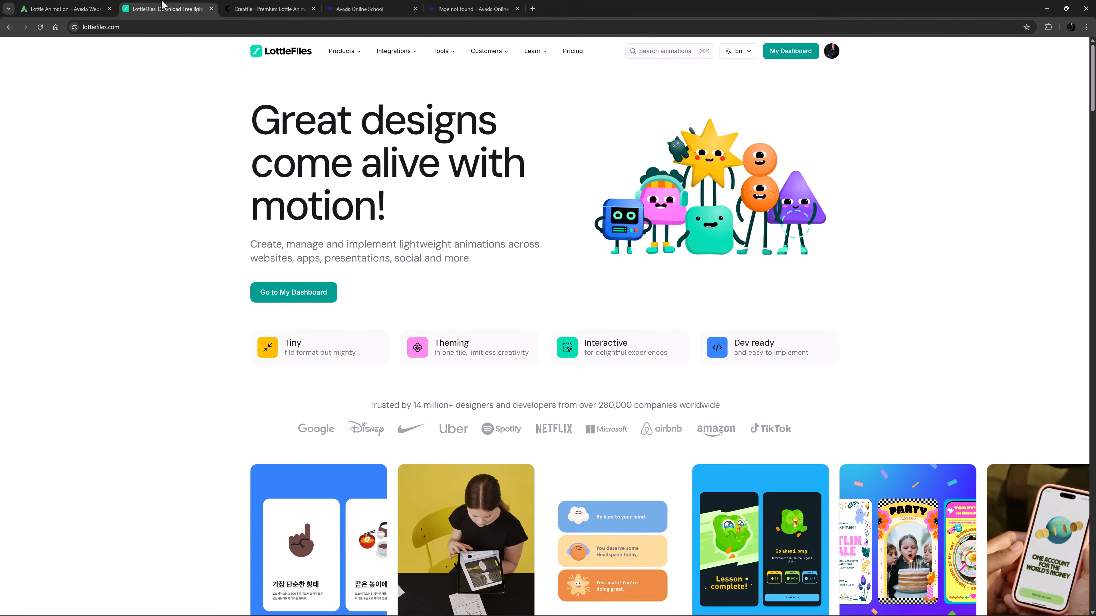
click(275, 13)
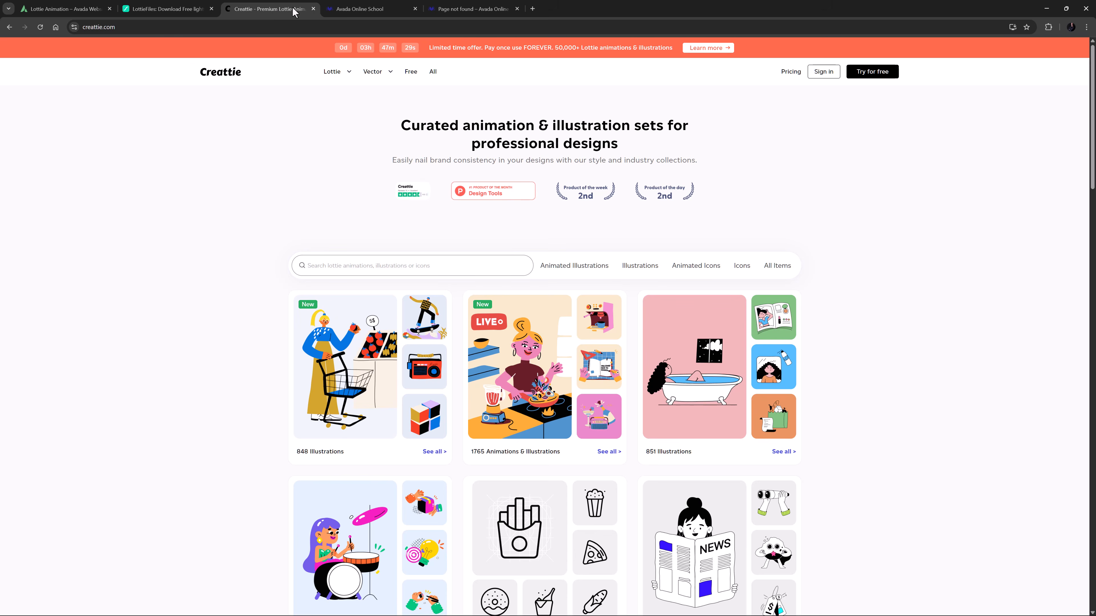
Open the school site's 404 page and start editing it in the live builder.
click(361, 9)
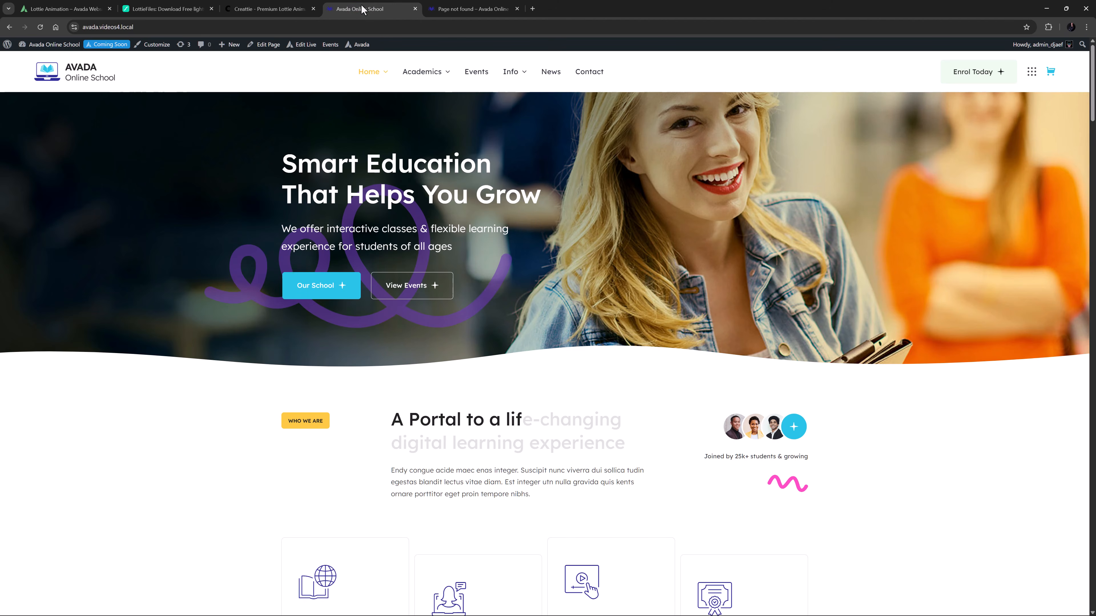
click(468, 9)
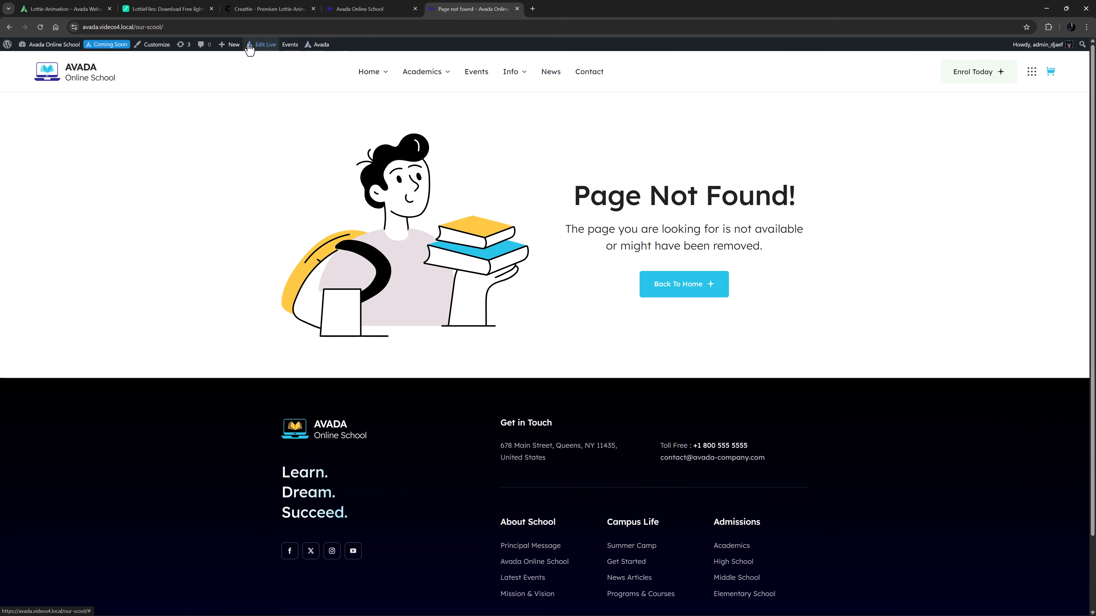
mouse_move(262, 44)
click(257, 80)
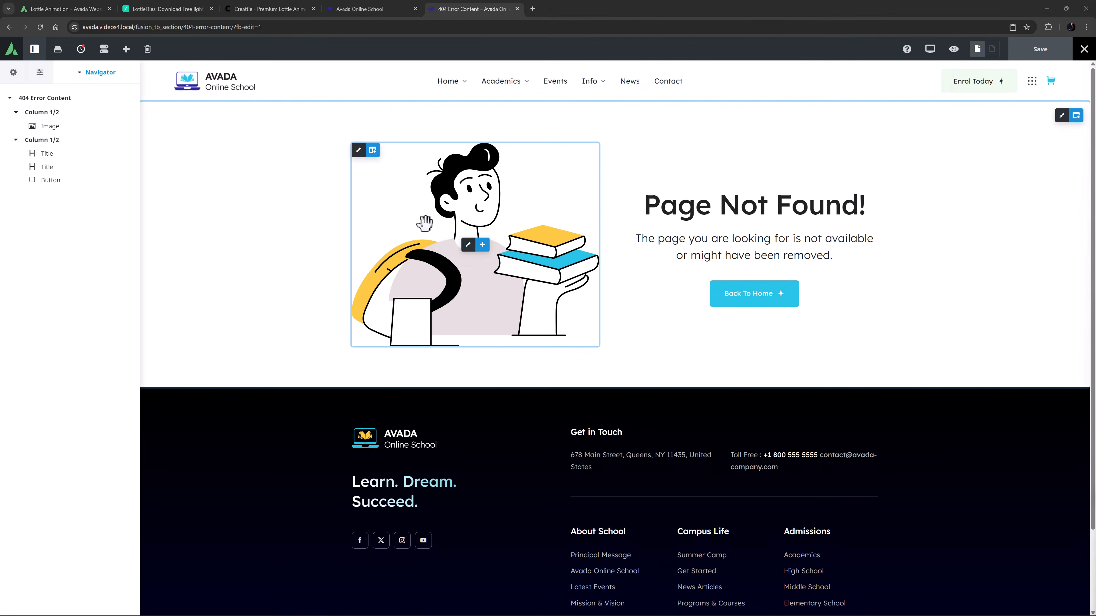
Replace the 404 page's illustration image with a Lottie Animation element.
click(509, 245)
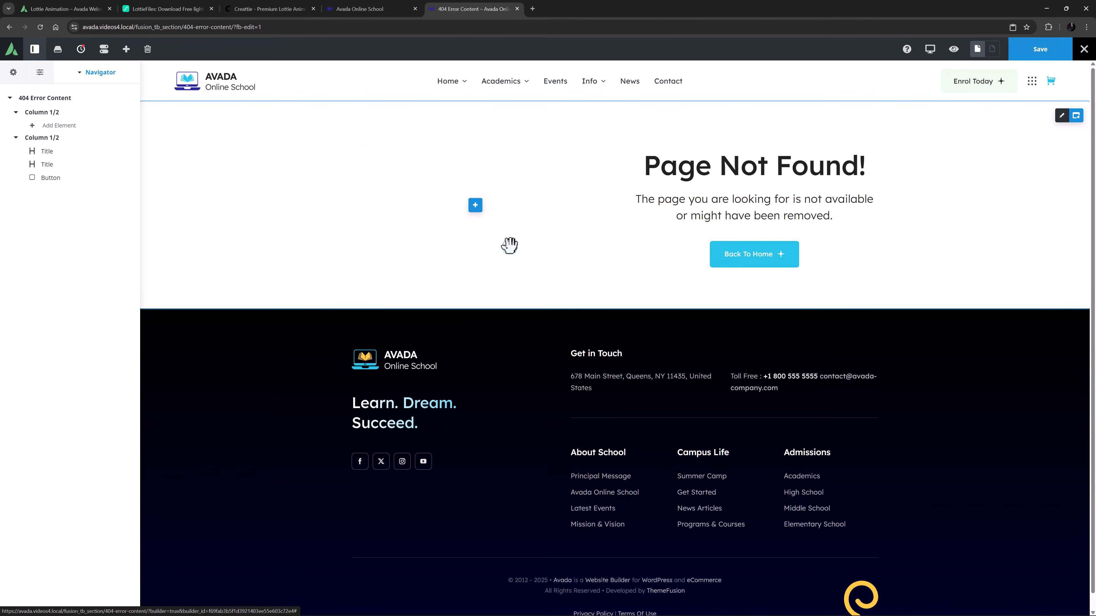
click(475, 206)
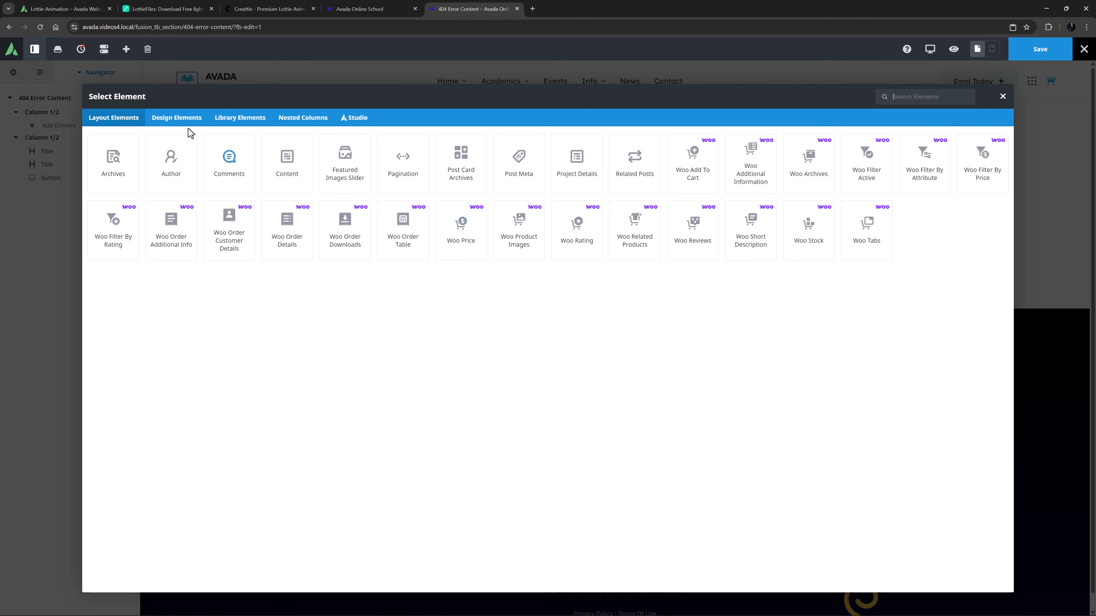
click(171, 121)
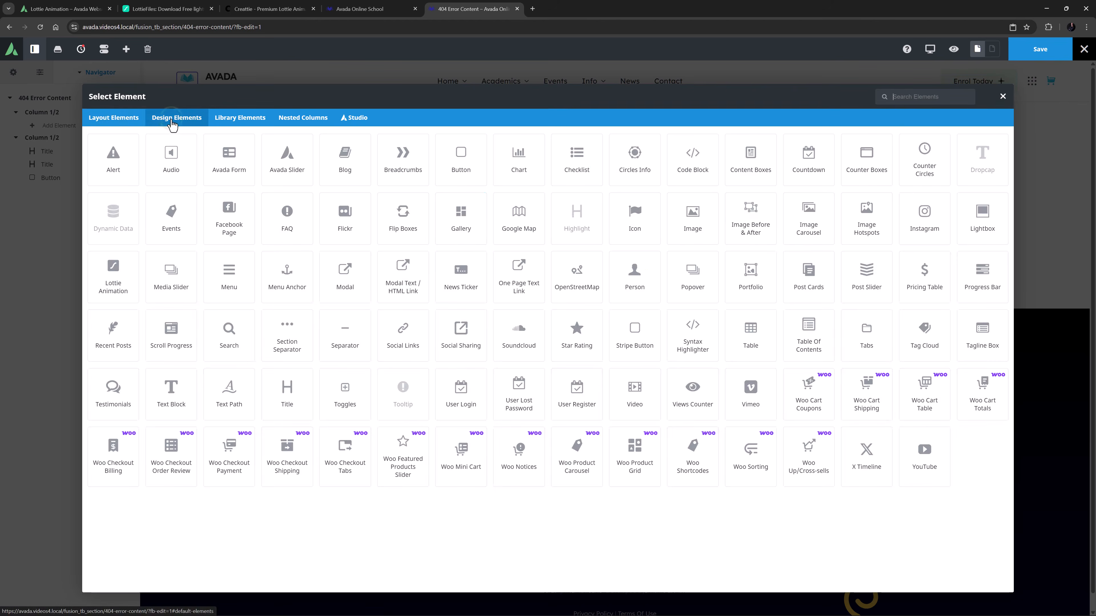
click(106, 268)
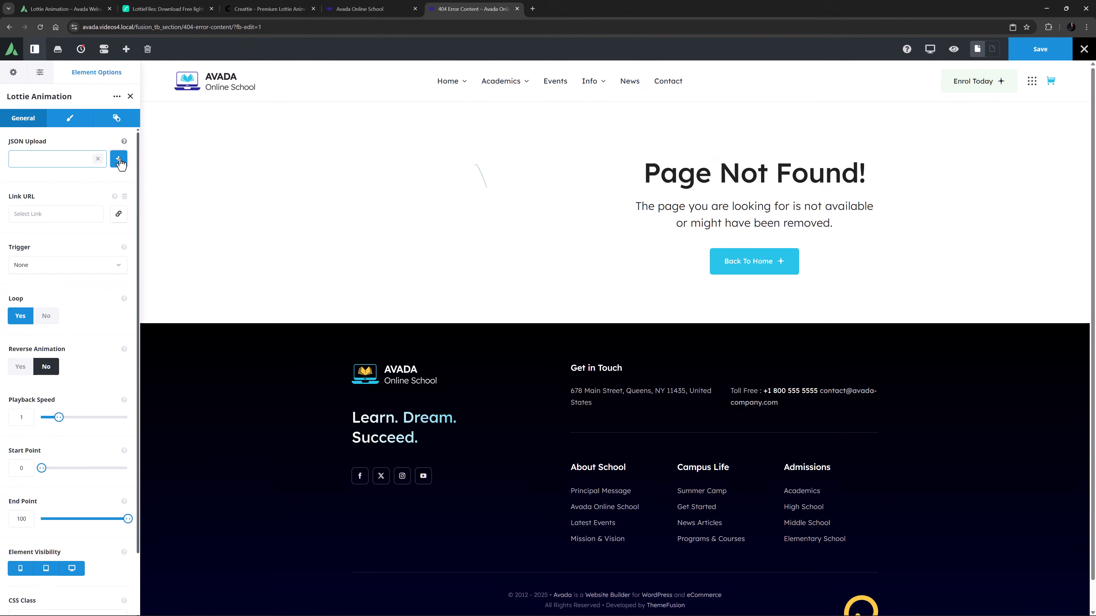
Load Error-404.json from the media library as the Lottie element's JSON file.
click(119, 160)
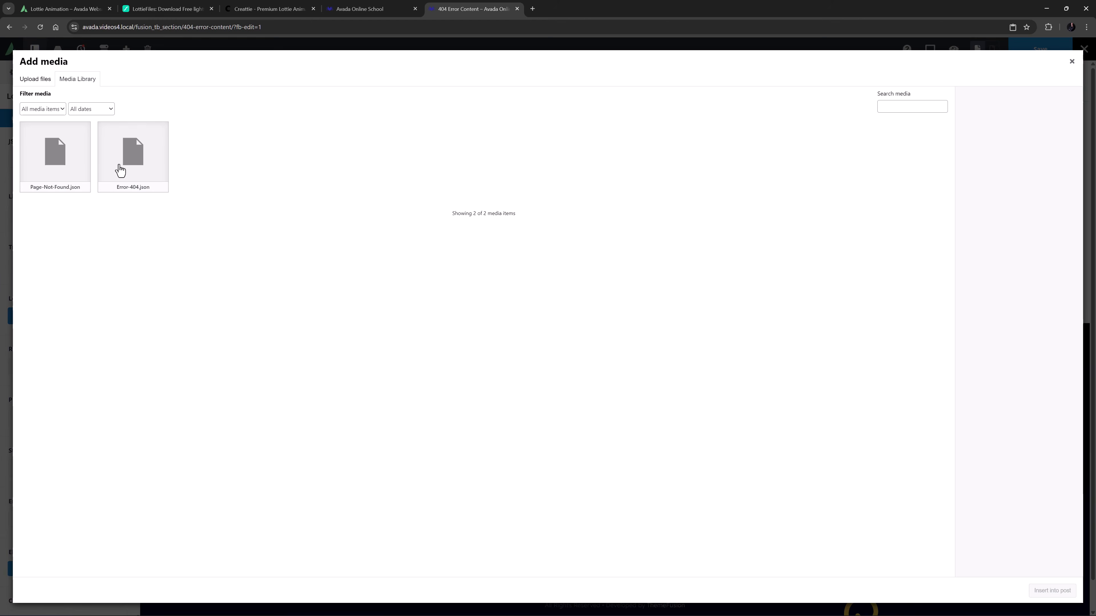
click(120, 170)
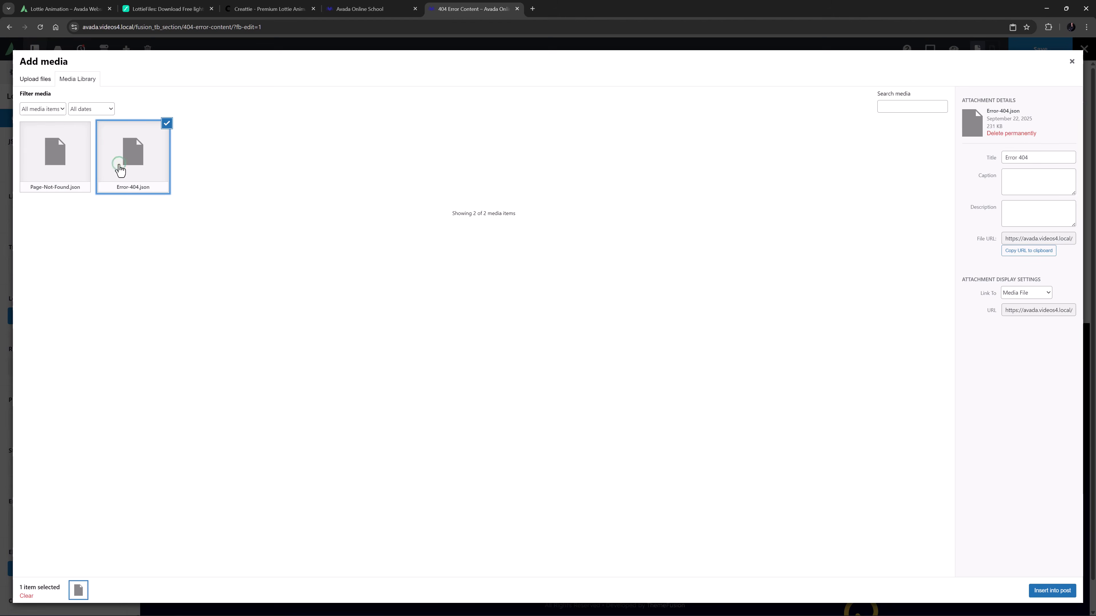
click(1038, 591)
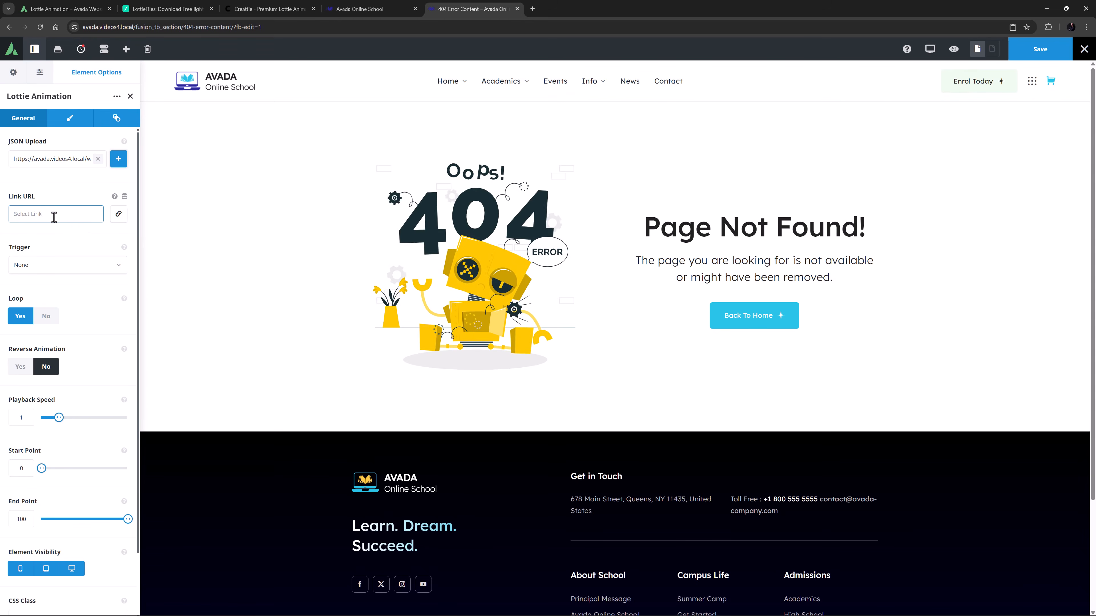
click(54, 217)
text(#)
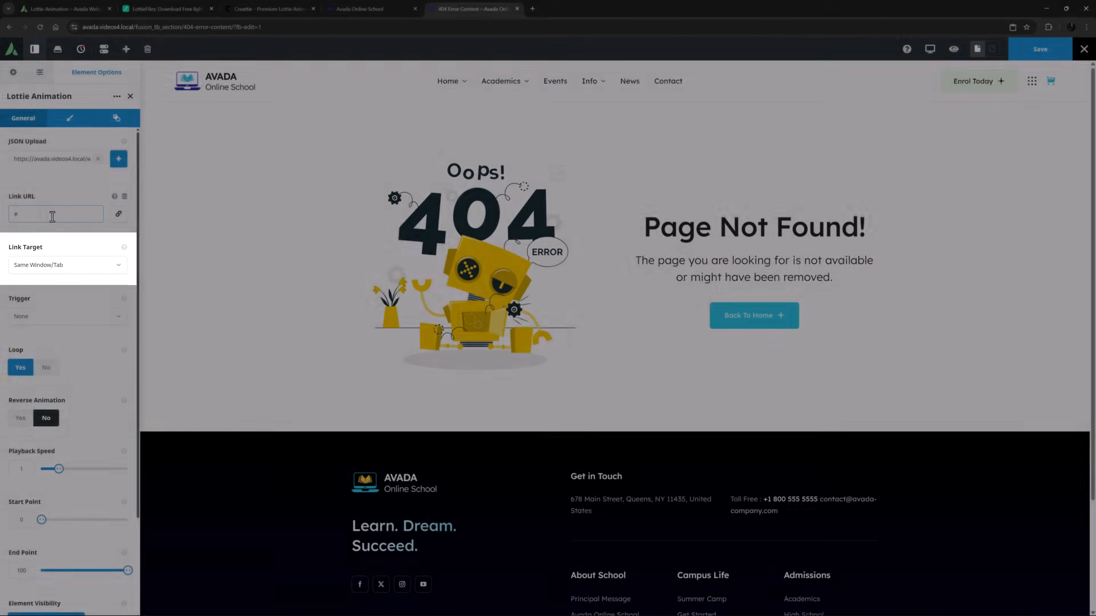
key(BackSpace)
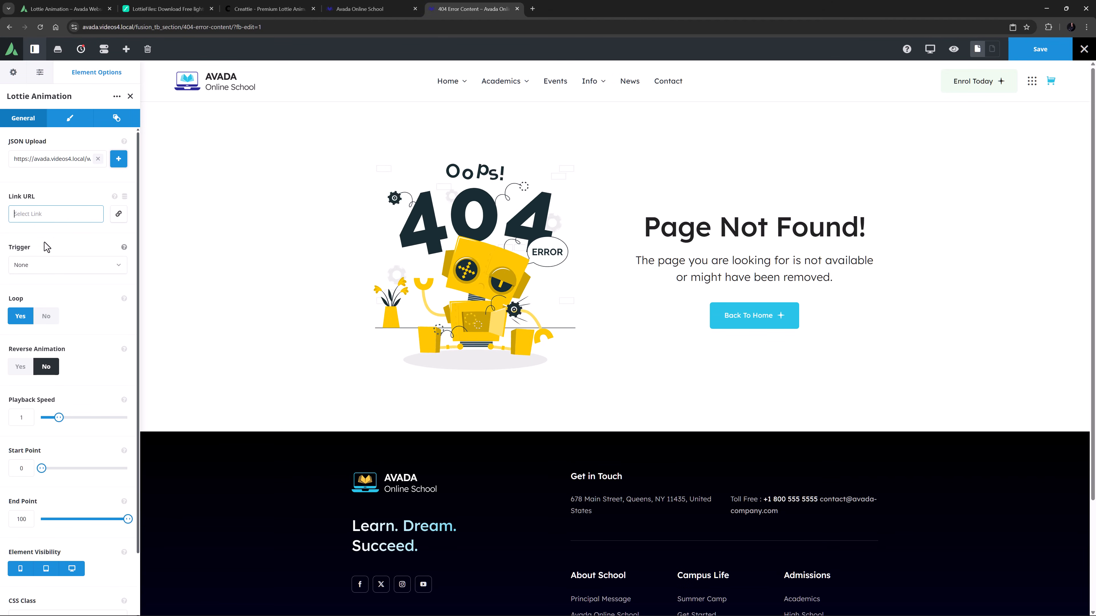
Try the Viewport and Toggle Click triggers, reviewing the trigger offset options.
click(45, 264)
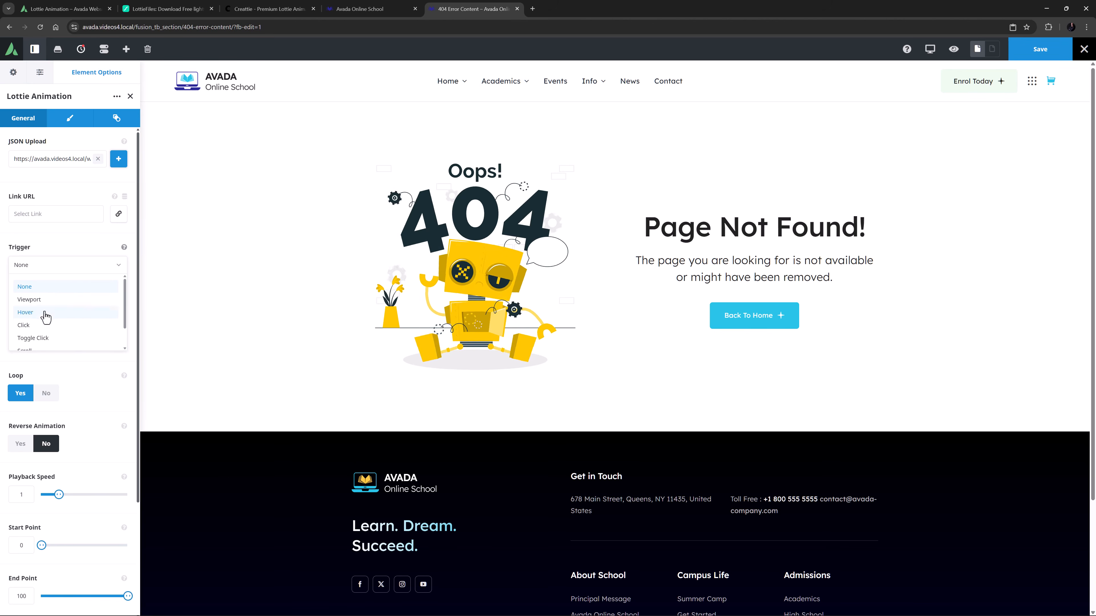
scroll(46, 341, down, 1)
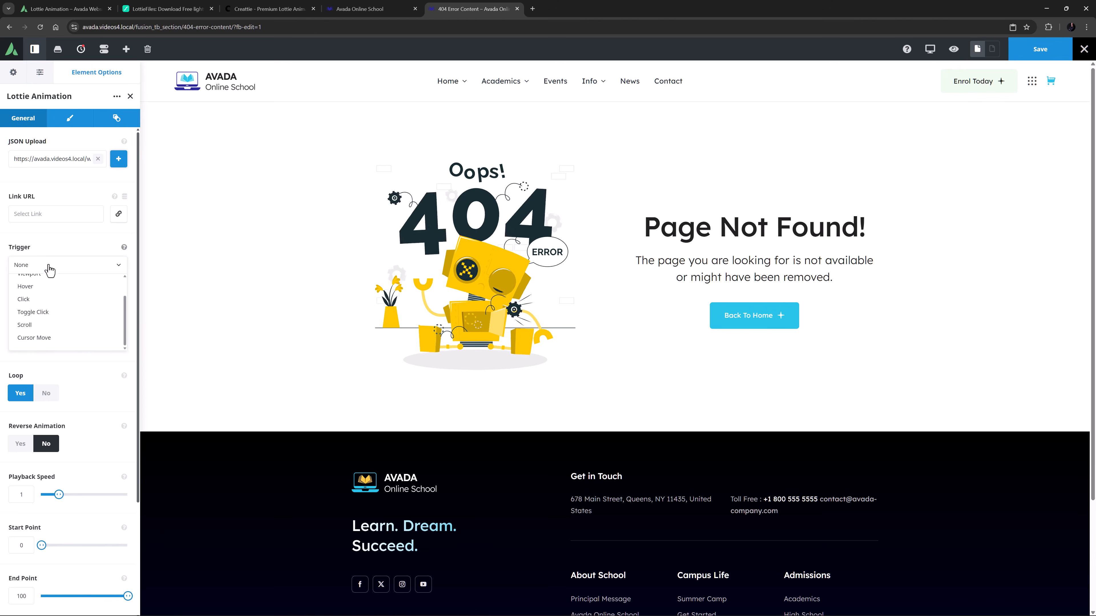
scroll(46, 283, up, 1)
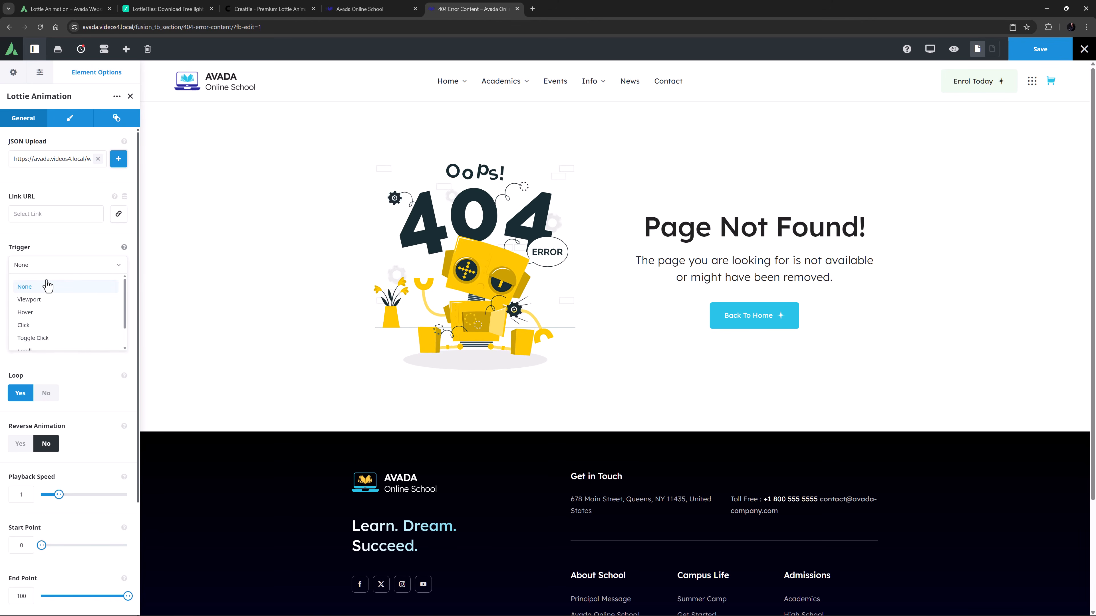
click(42, 300)
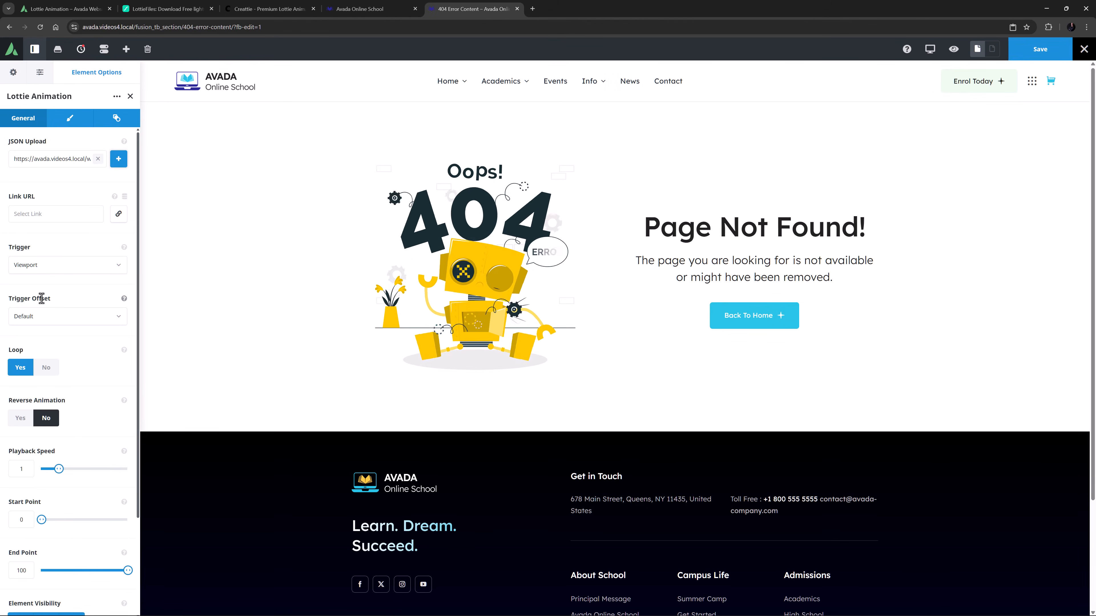
click(92, 322)
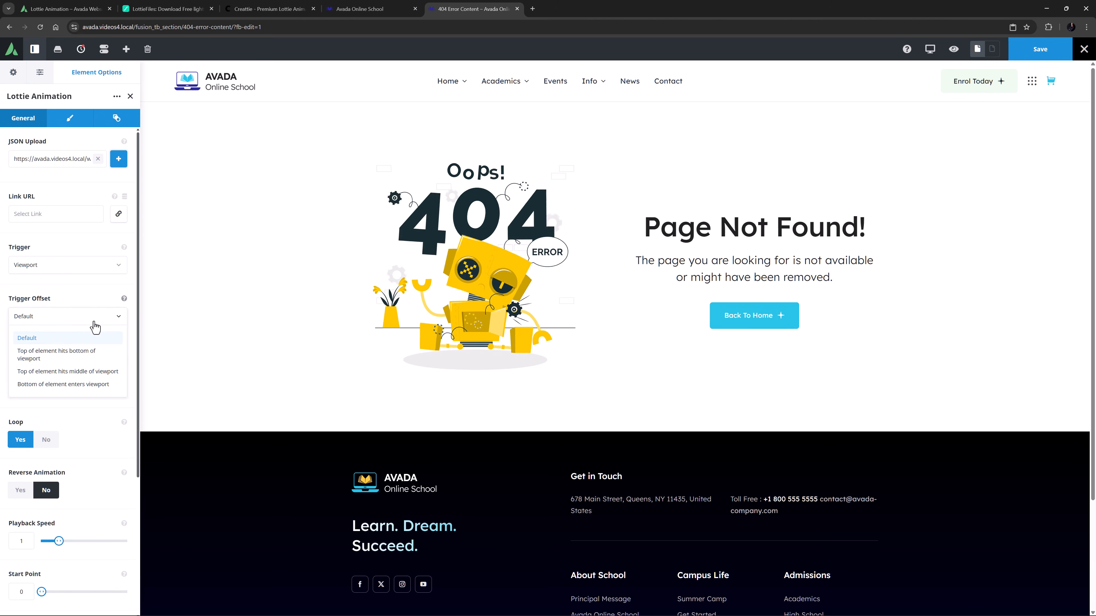
click(93, 319)
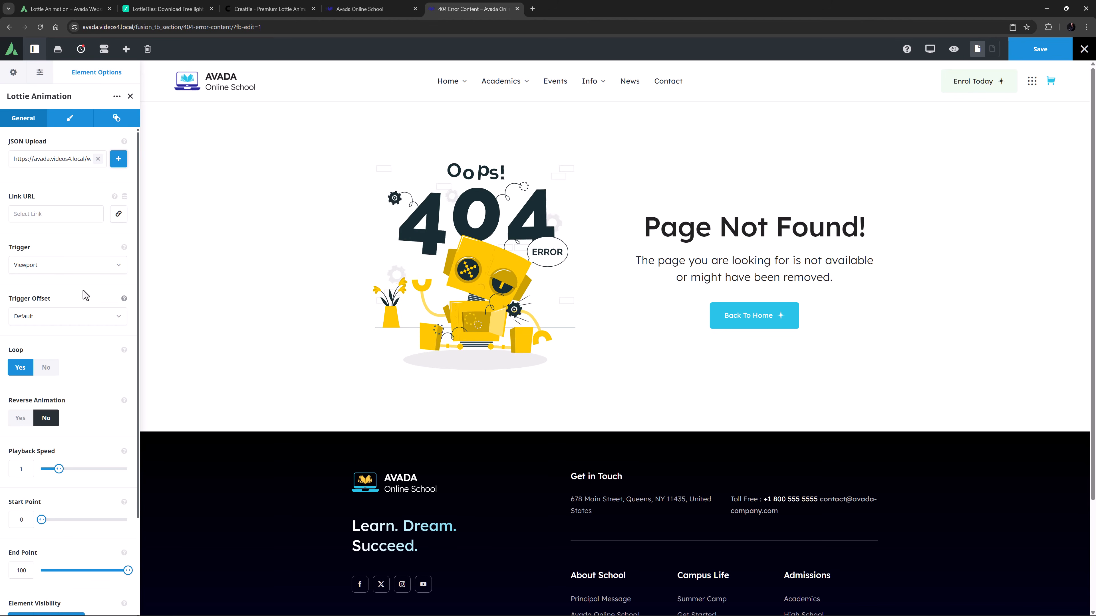
click(78, 268)
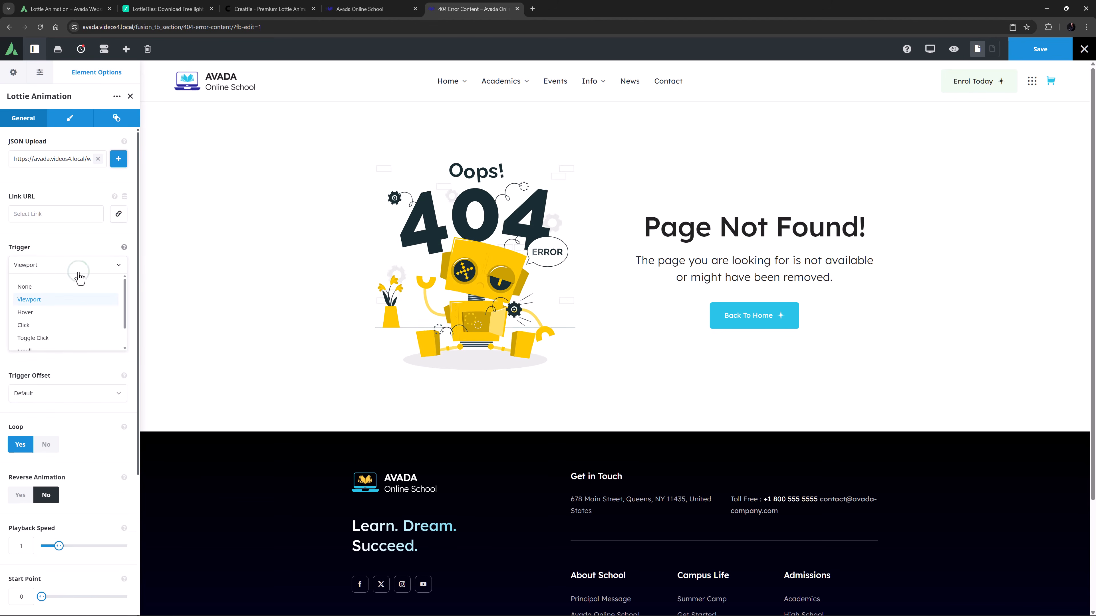
click(68, 338)
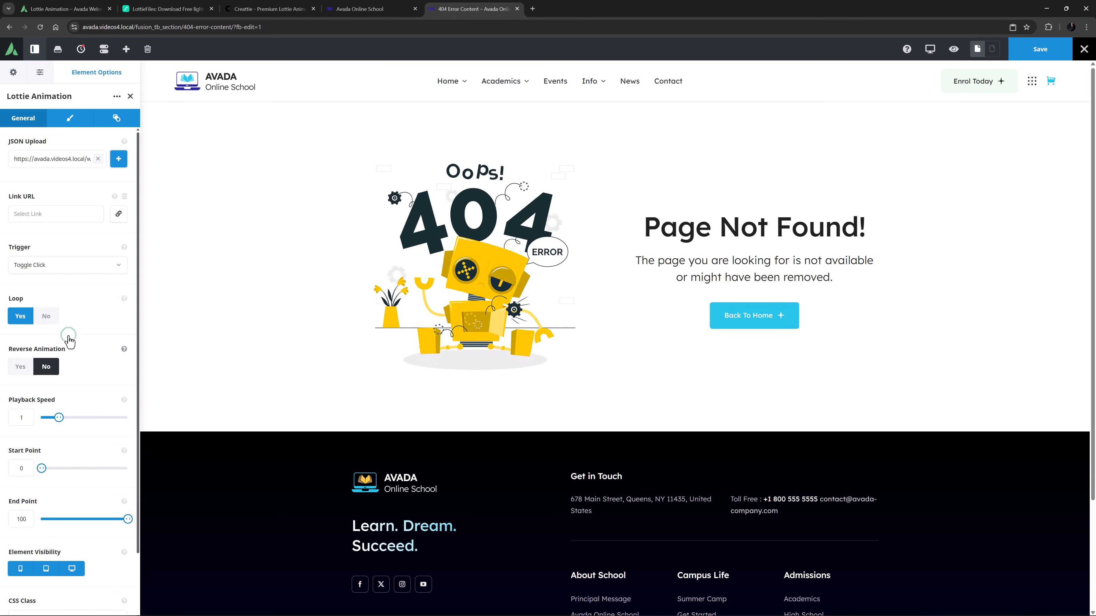
Set the trigger to Scroll with the animation relative to Element.
click(66, 273)
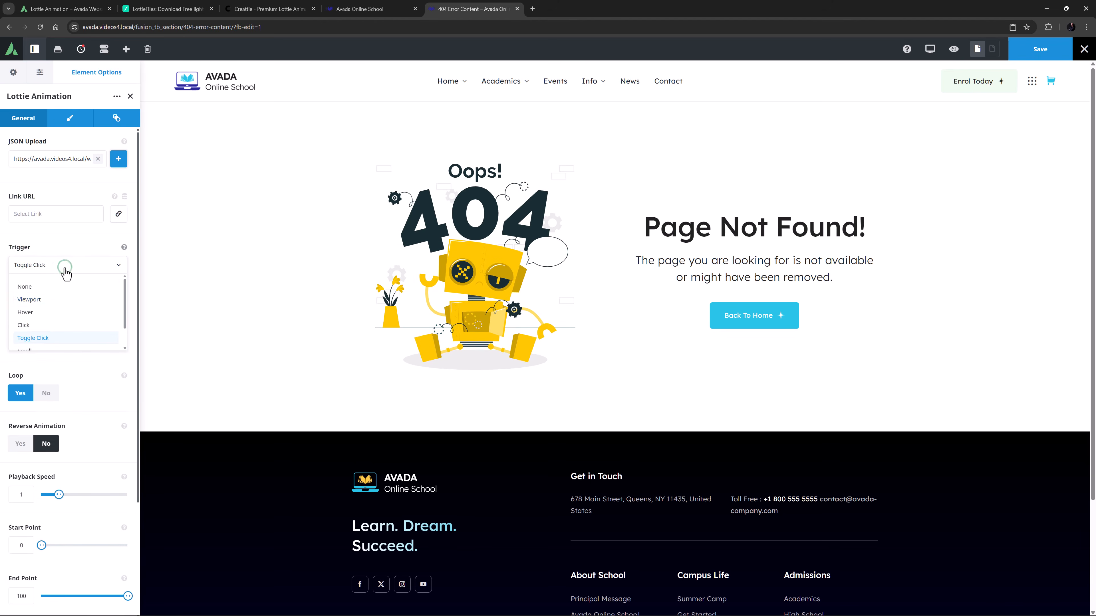
click(54, 336)
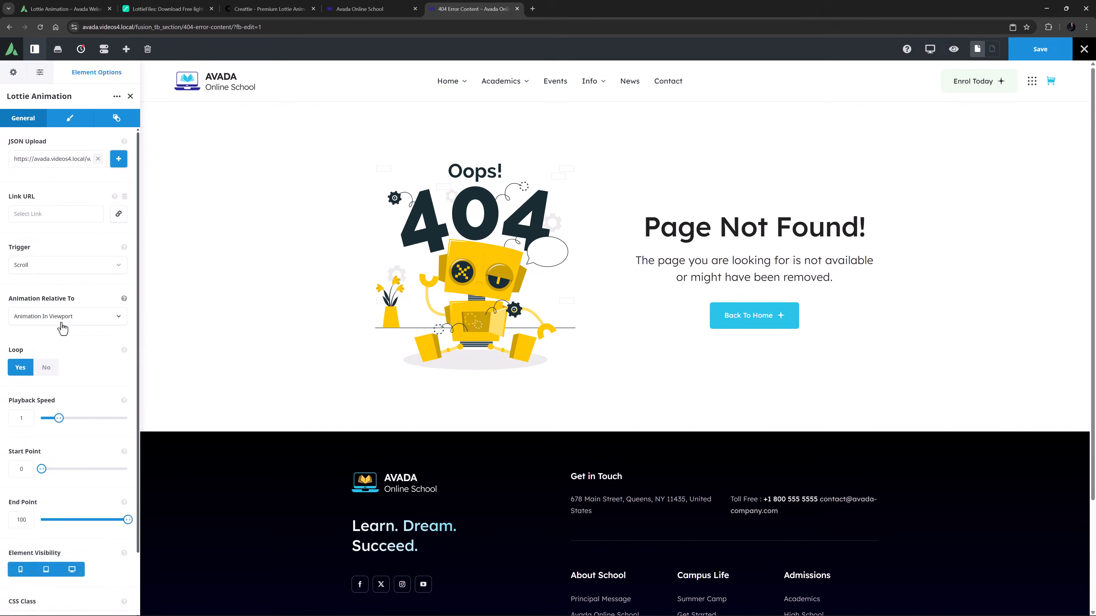
click(80, 320)
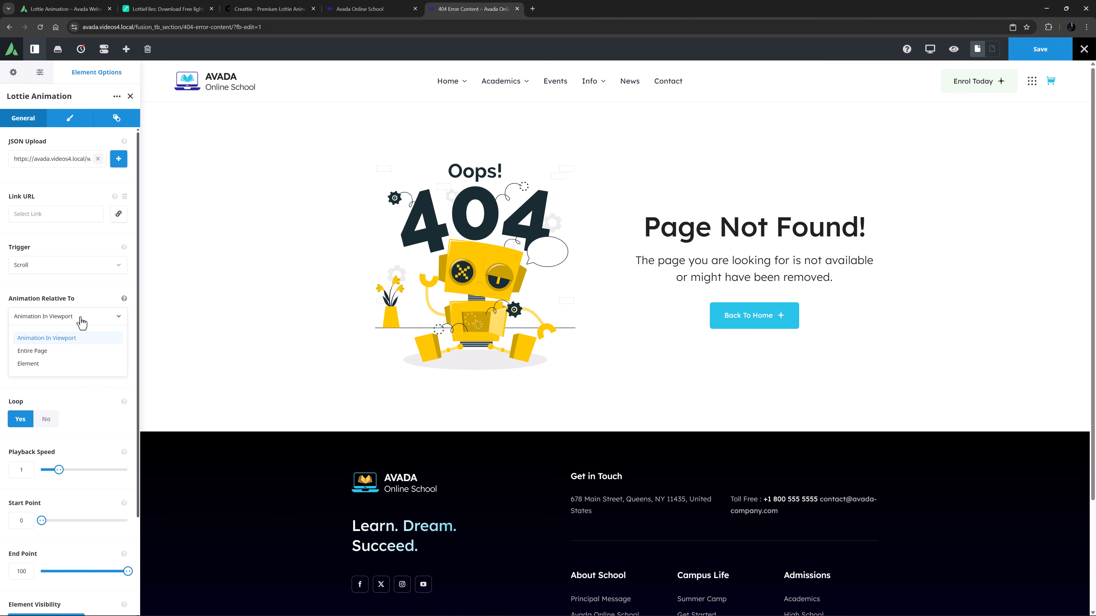
click(43, 363)
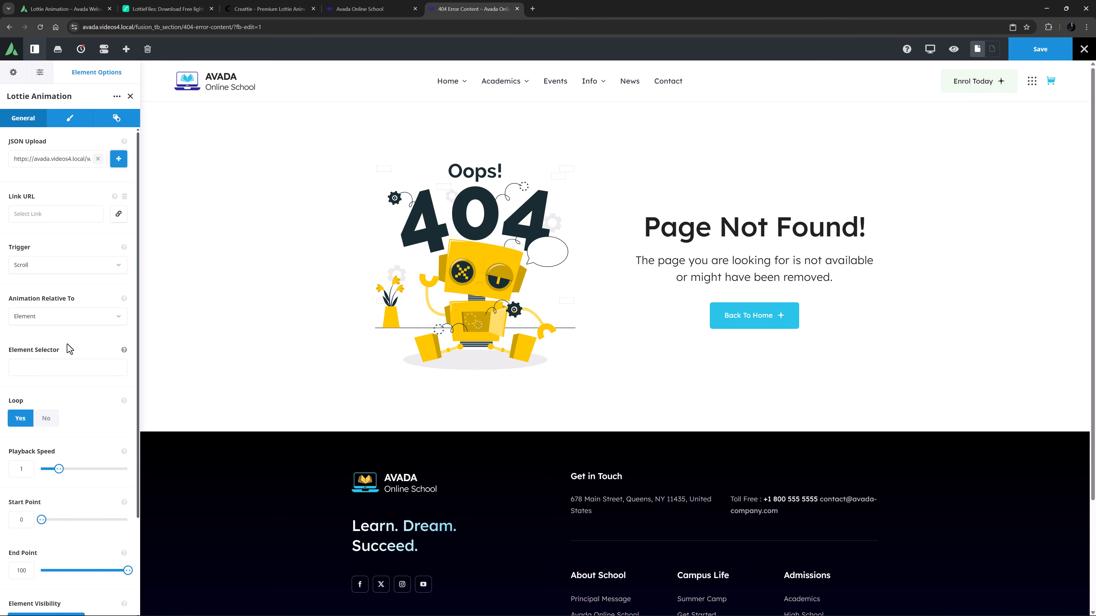
Try the Cursor Move trigger and its cursor direction options, then reset the trigger to None.
click(65, 266)
scroll(52, 315, down, 2)
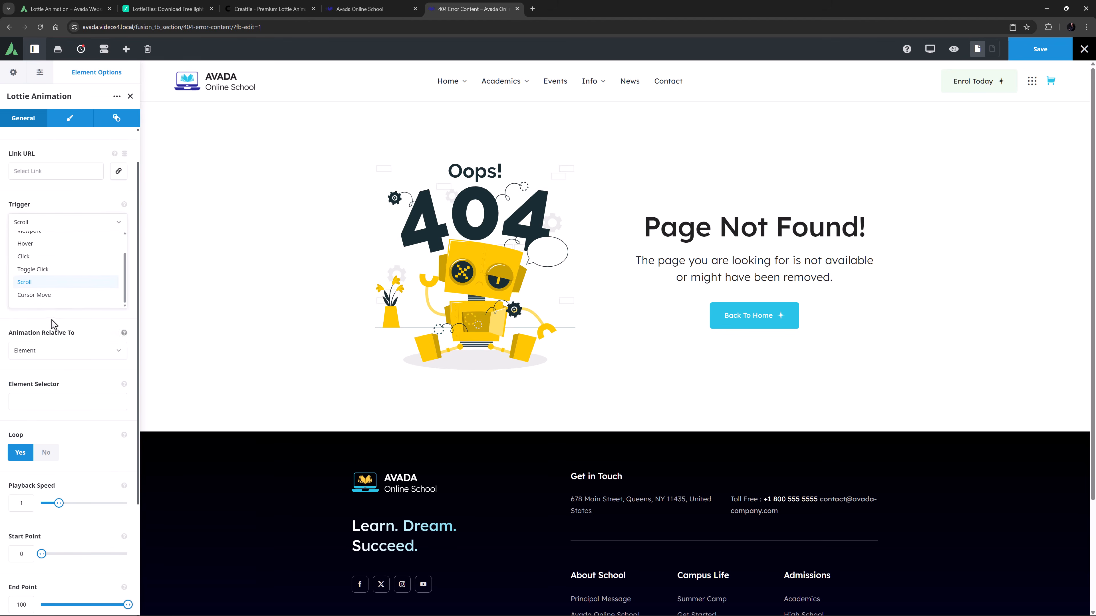
click(51, 295)
click(60, 279)
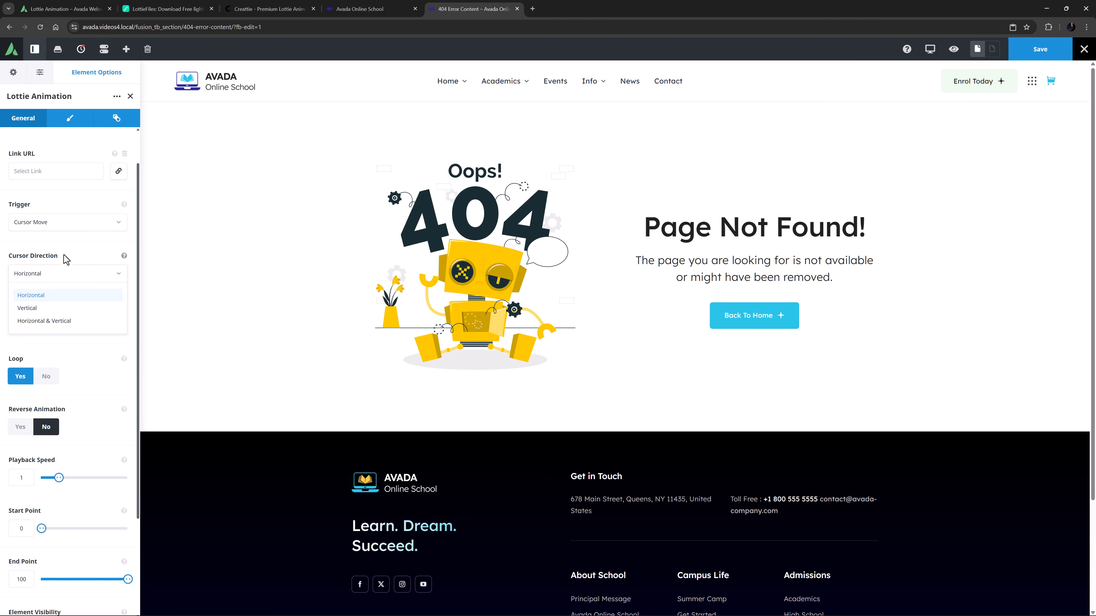
click(69, 221)
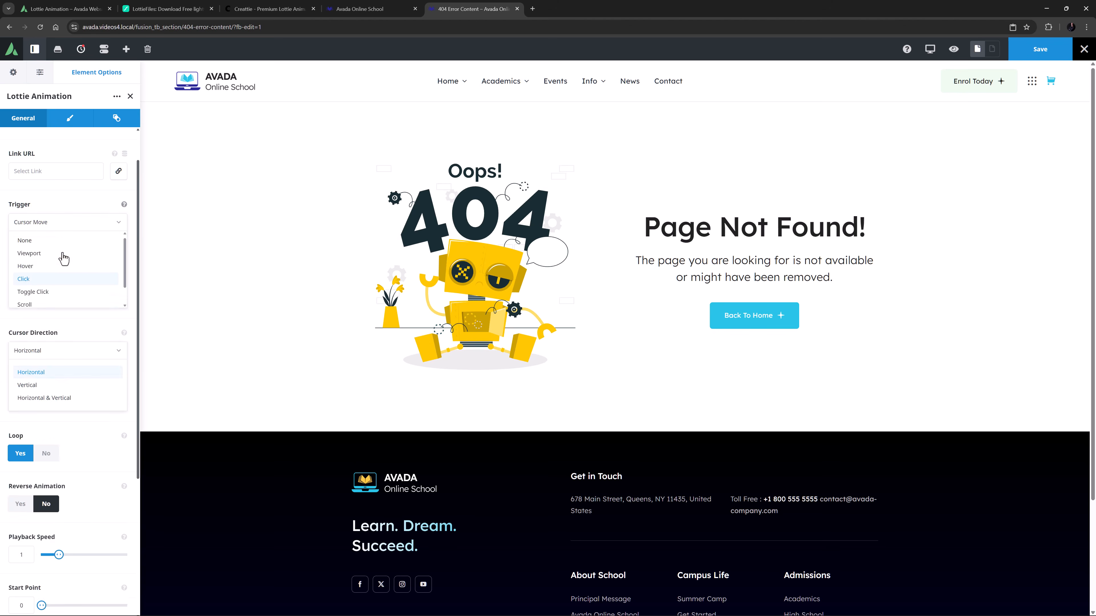
click(63, 247)
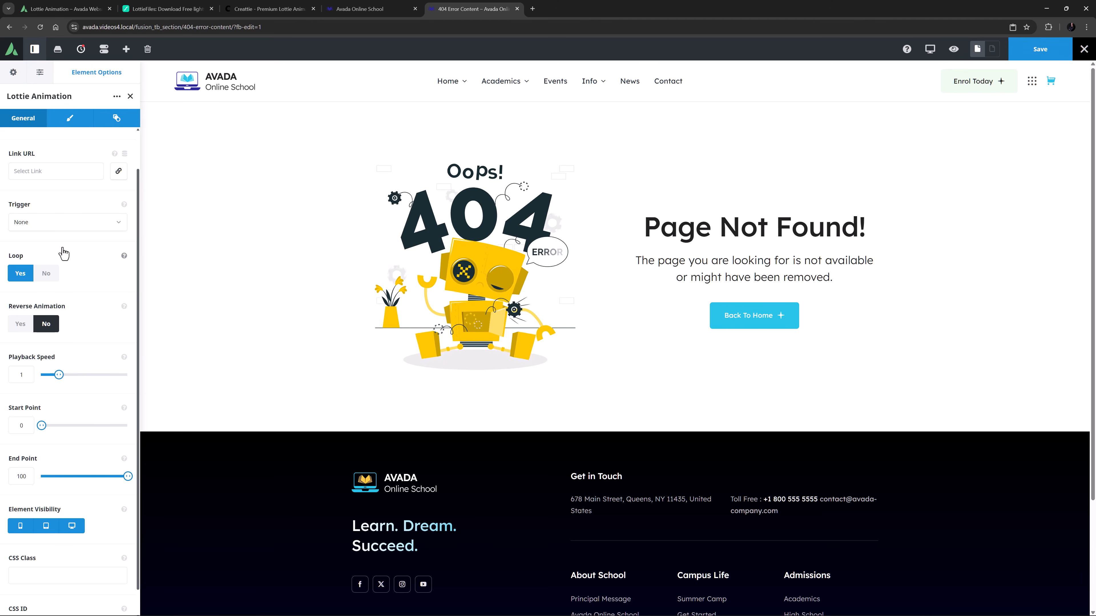
Set the Lottie animation's start point to 75.
click(13, 425)
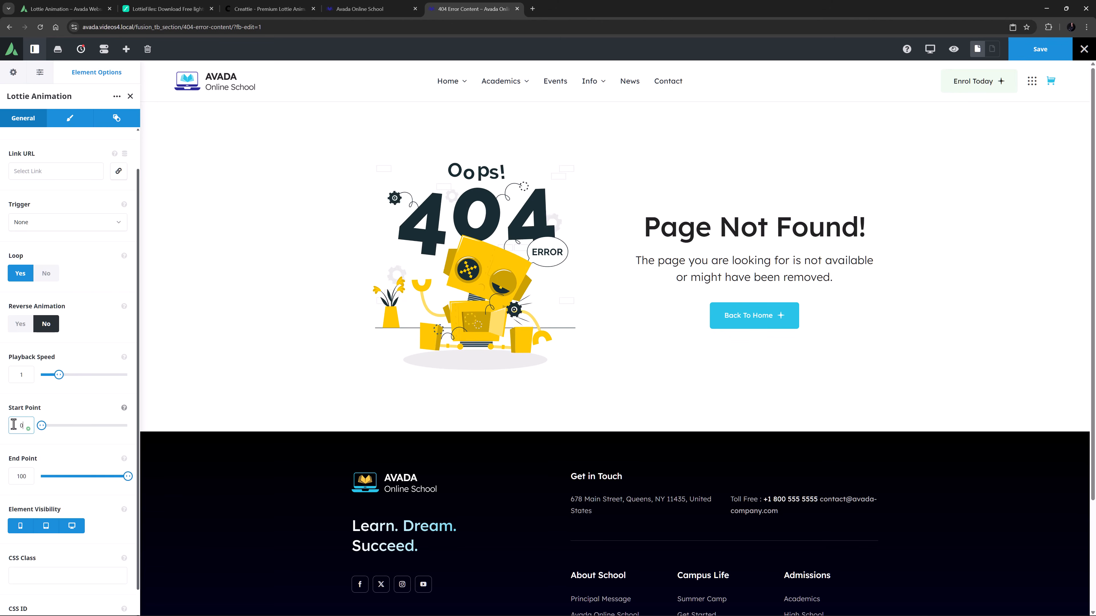
key(BackSpace)
text(75)
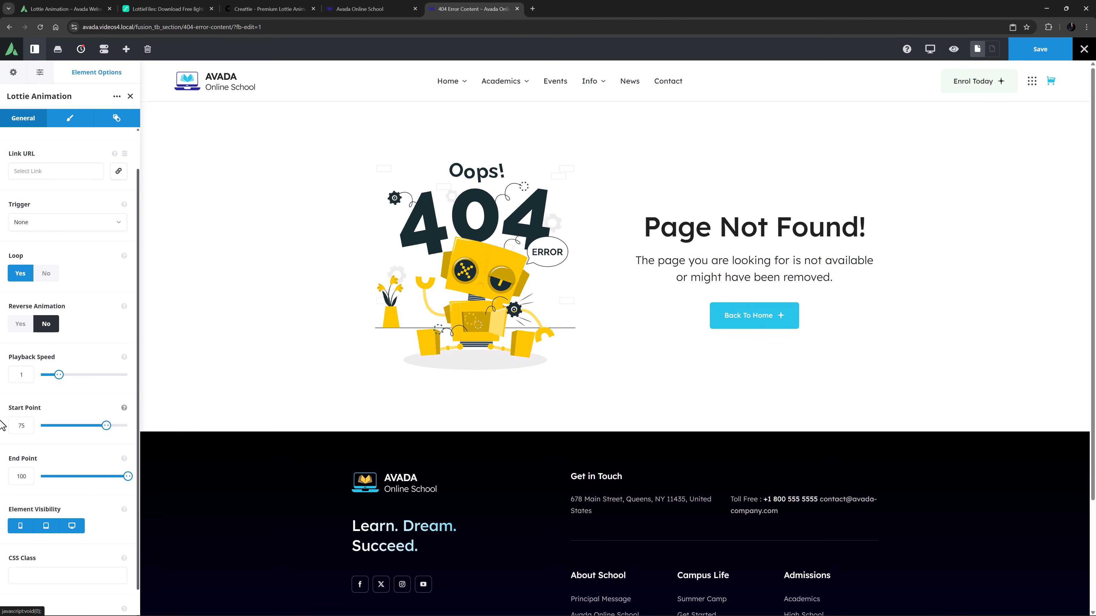
Review the Design options for max width, alignment and margin.
scroll(2, 425, down, 1)
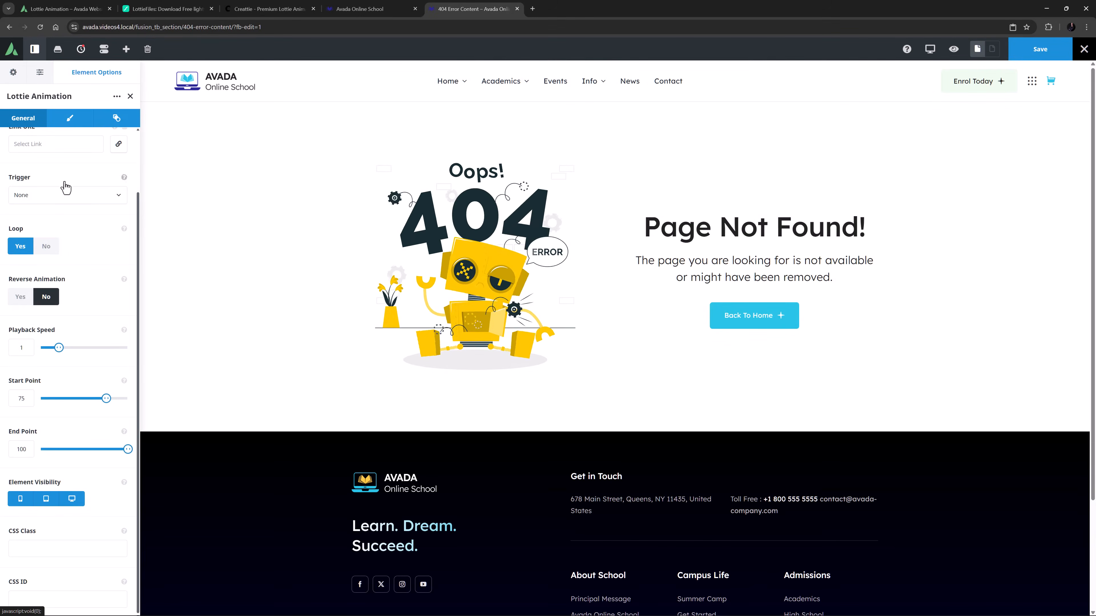
click(70, 123)
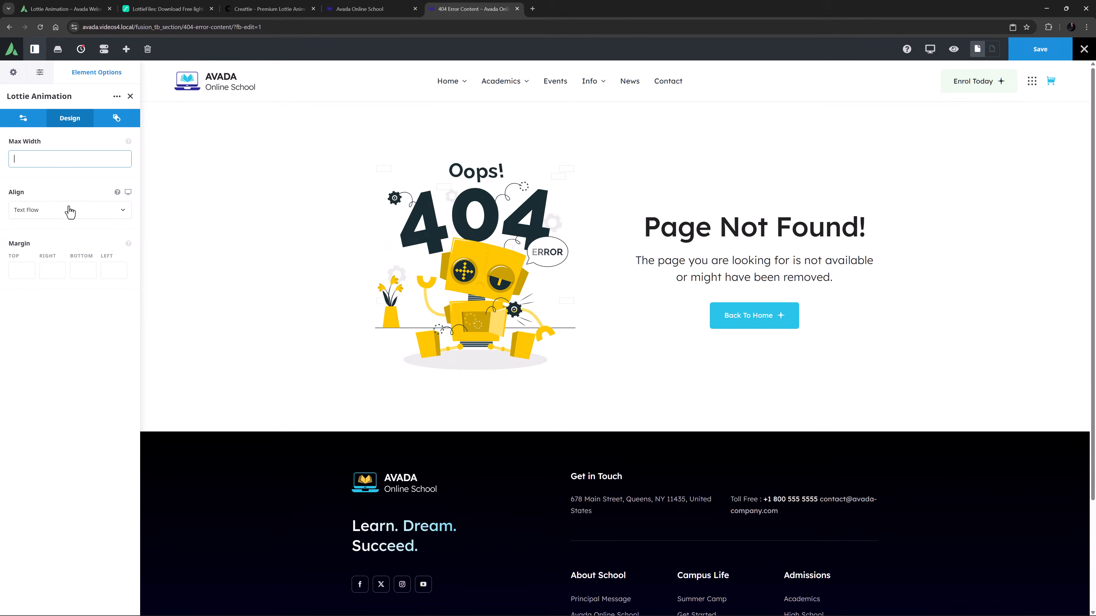
click(69, 210)
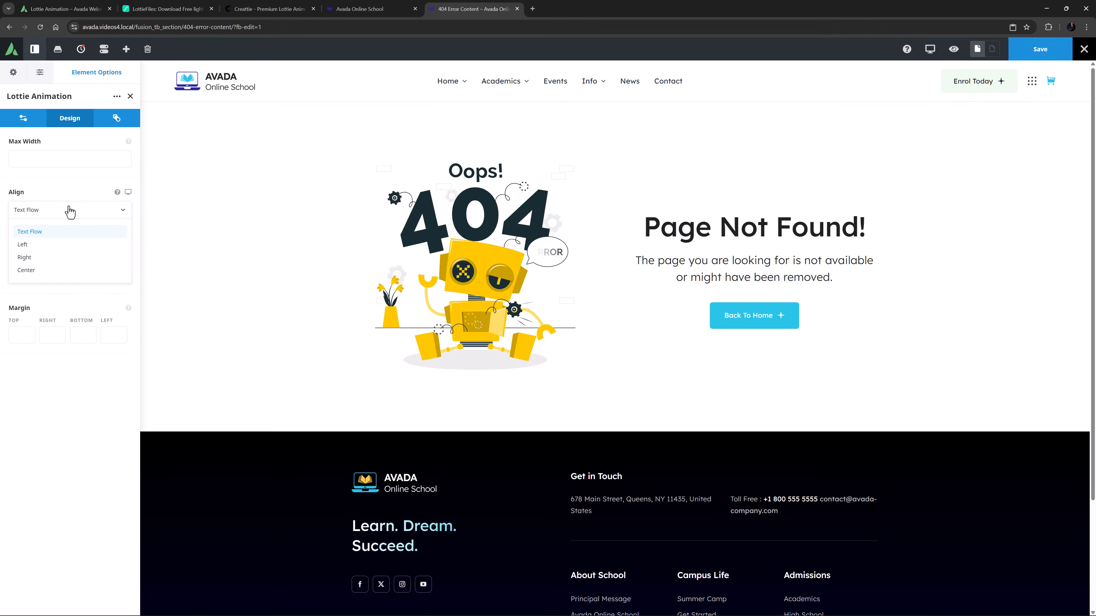
click(70, 210)
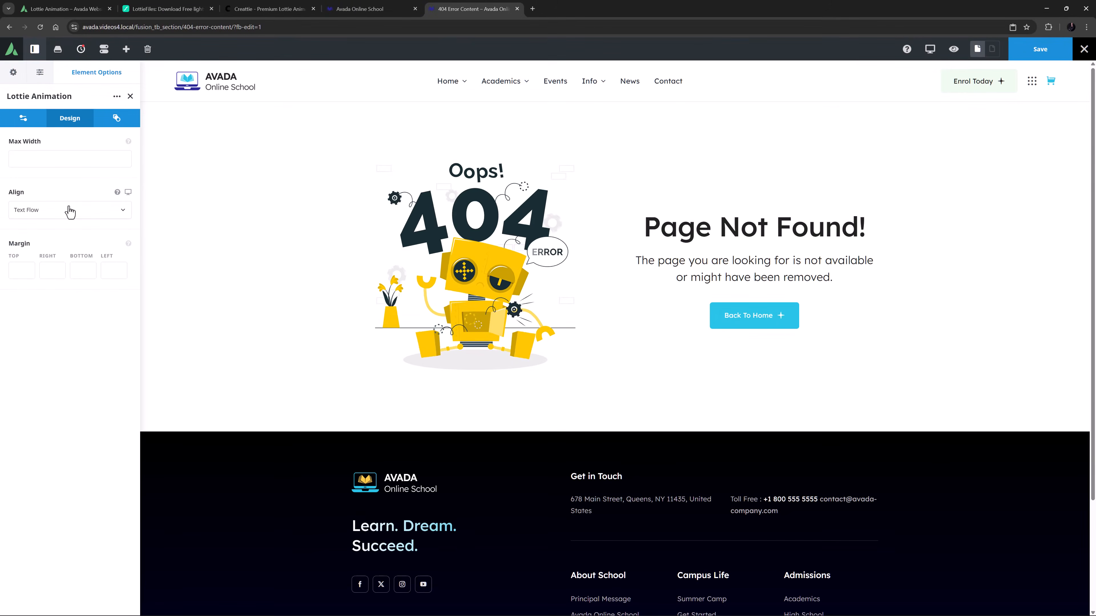
Give the element a Zoom entrance animation with the direction set to Top.
click(111, 121)
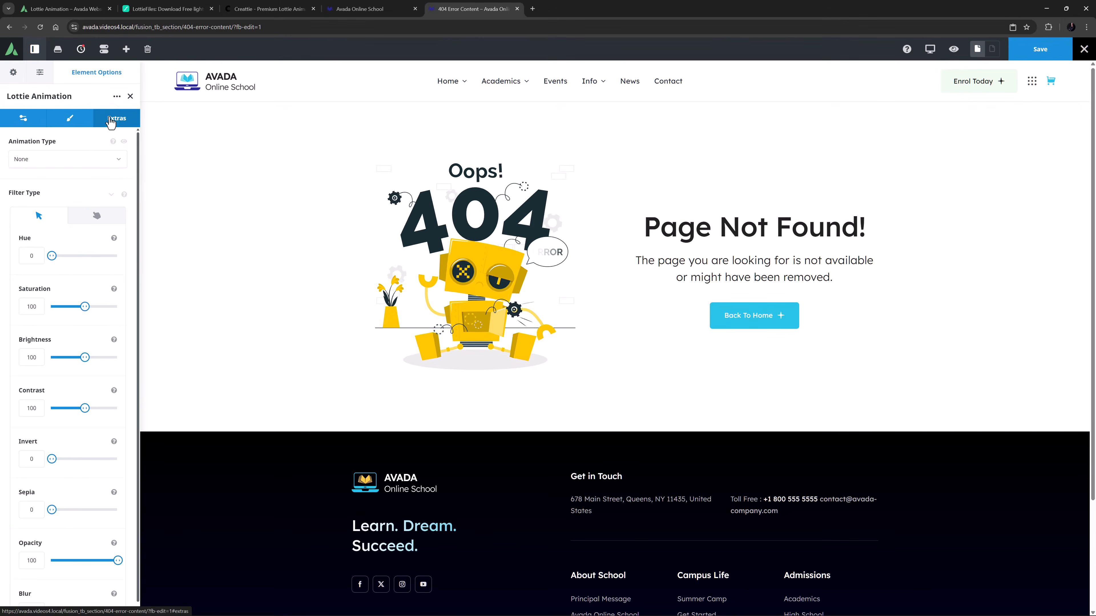
click(71, 163)
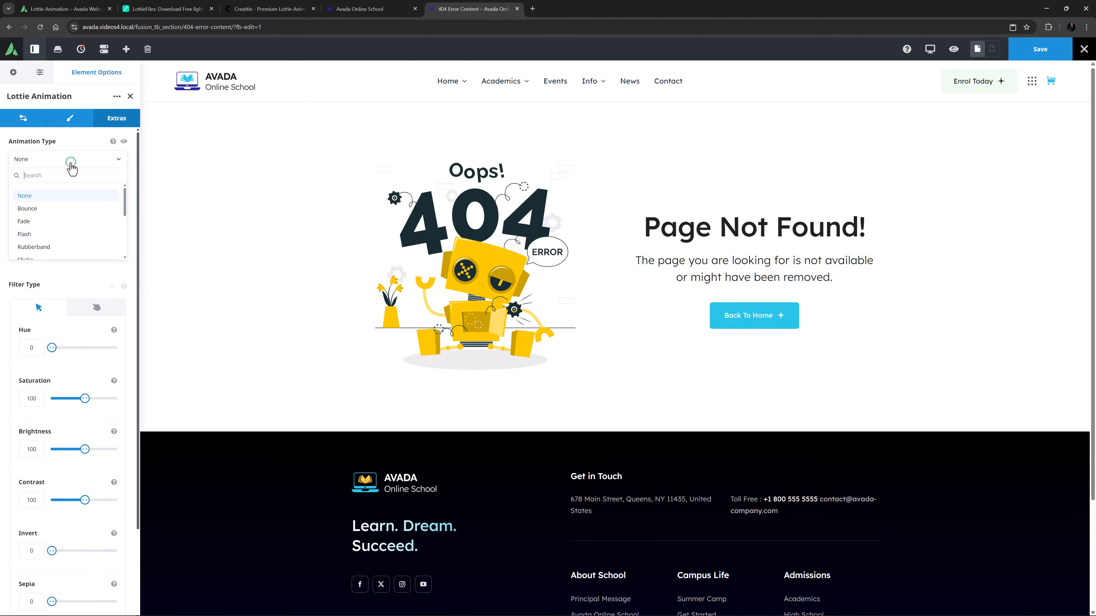
click(43, 253)
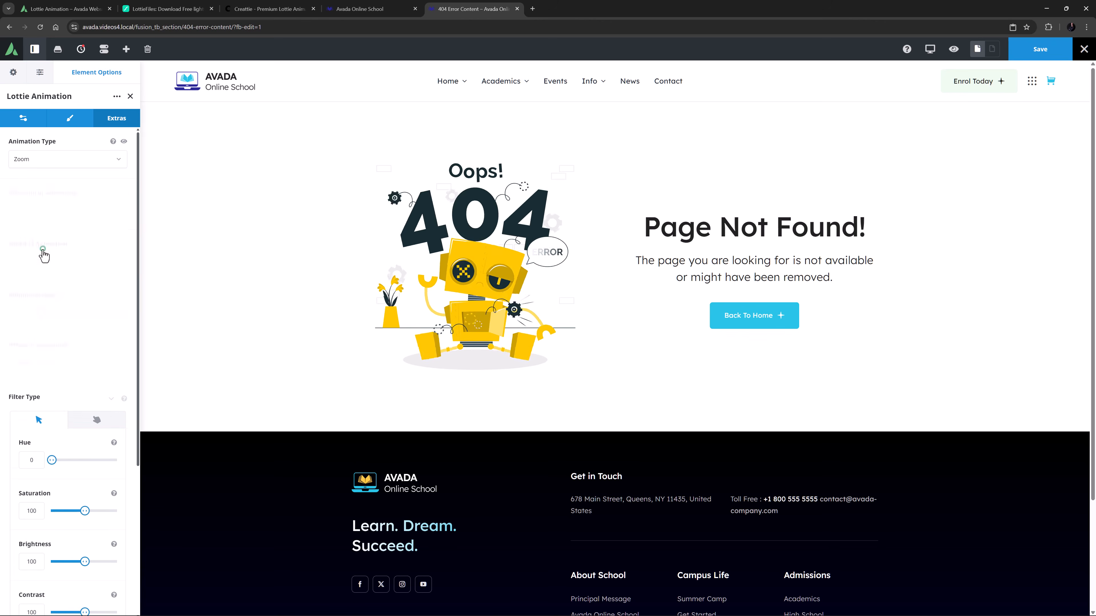
click(49, 212)
click(42, 234)
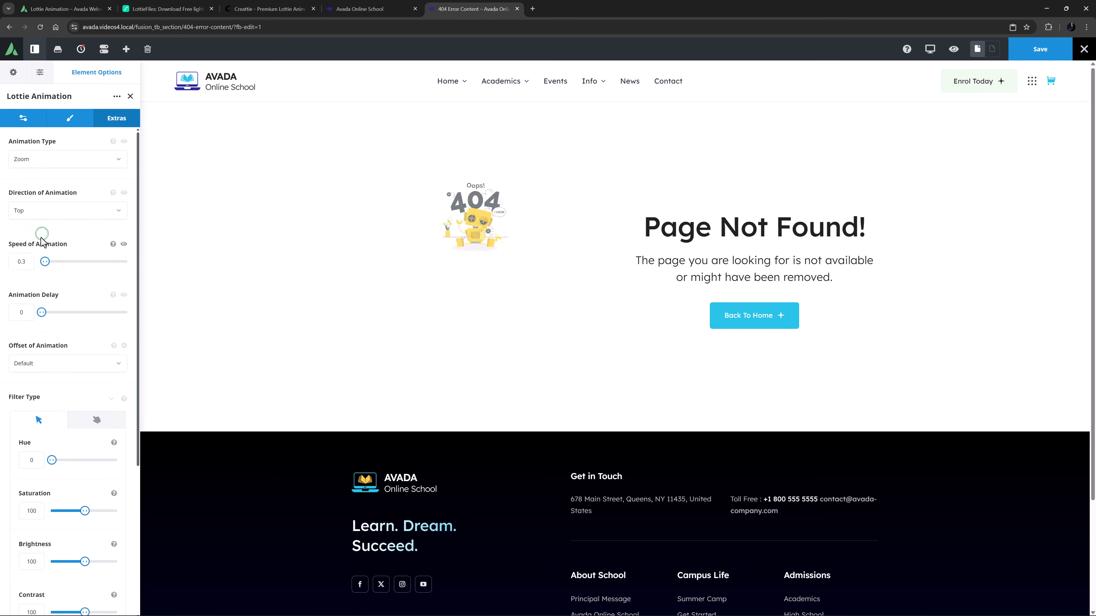
Set the entrance animation's speed to 2.0.
drag(28, 260, 1, 258)
text(2)
key(Tab)
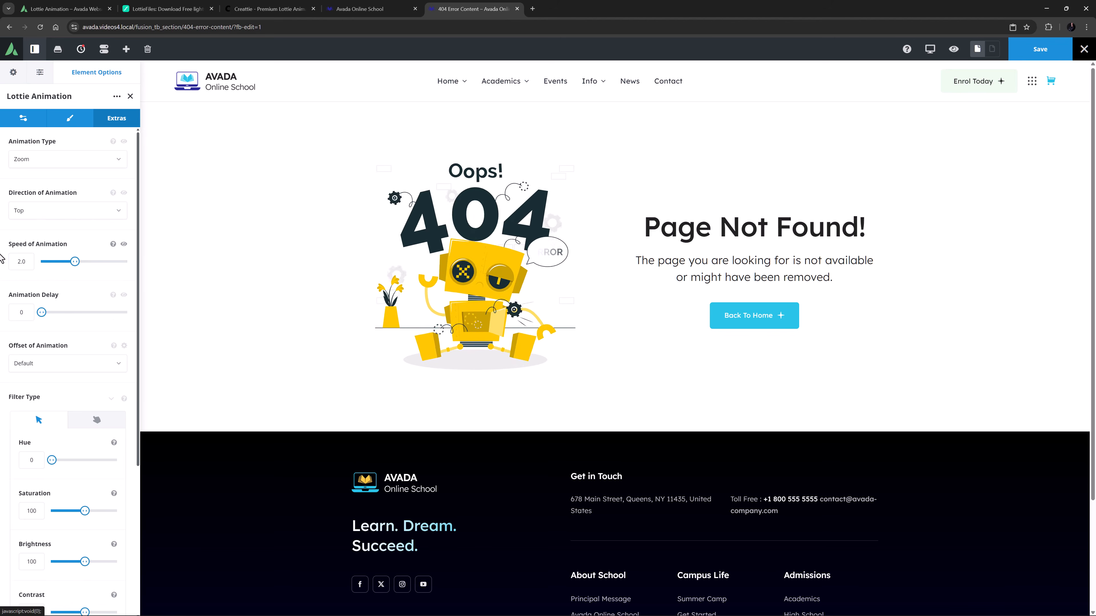
scroll(12, 302, down, 5)
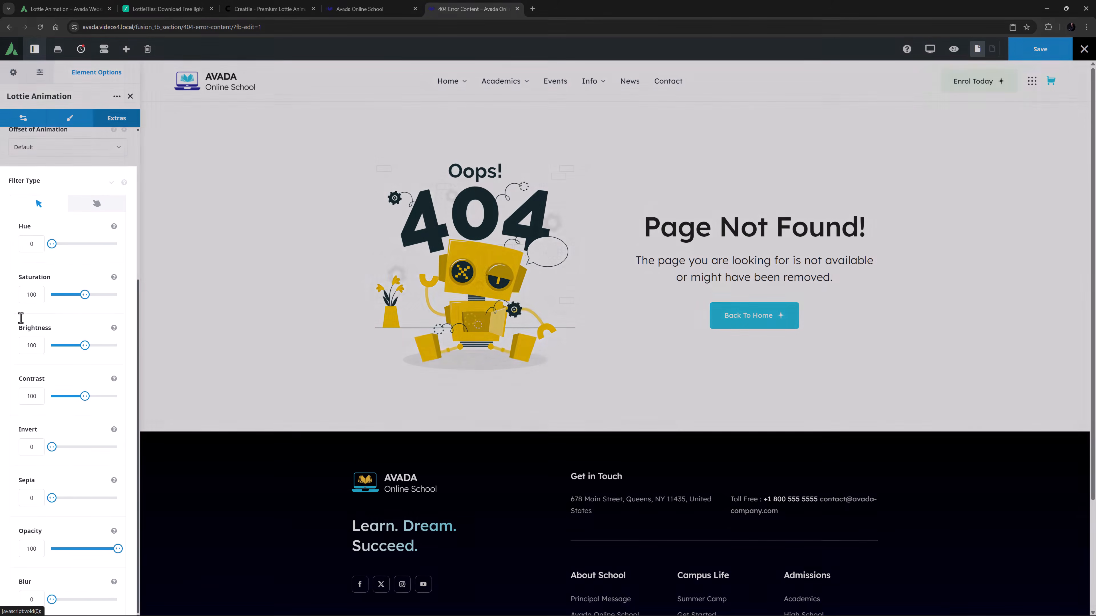